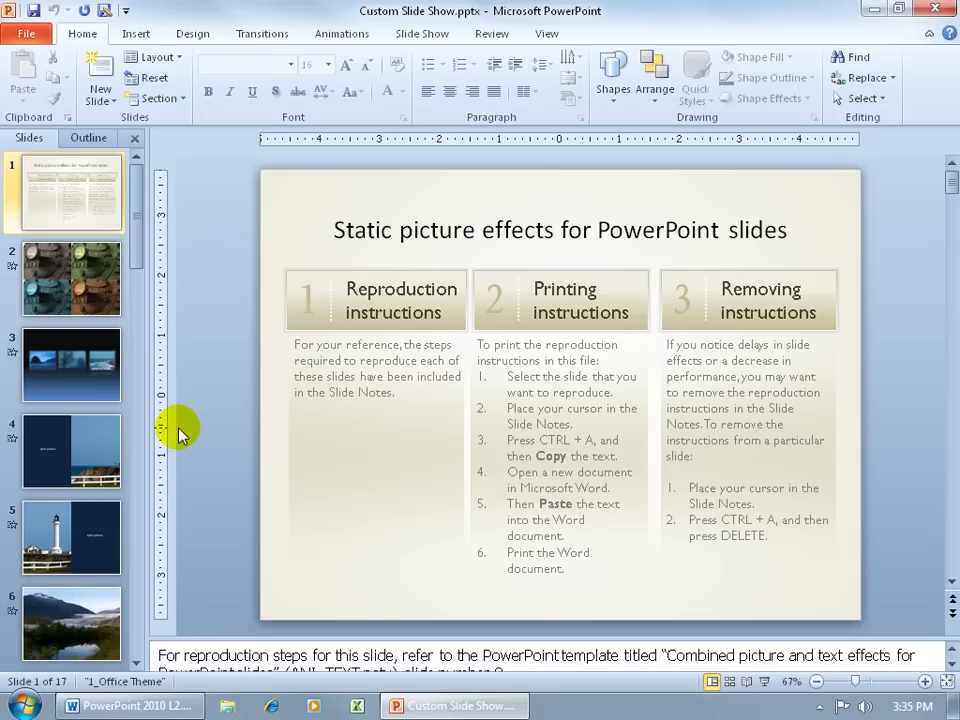
- From Slide Show > Custom Shows, start a new custom show, still named Custom Show 1
{"action": "left_click", "coordinate": [426, 32]}
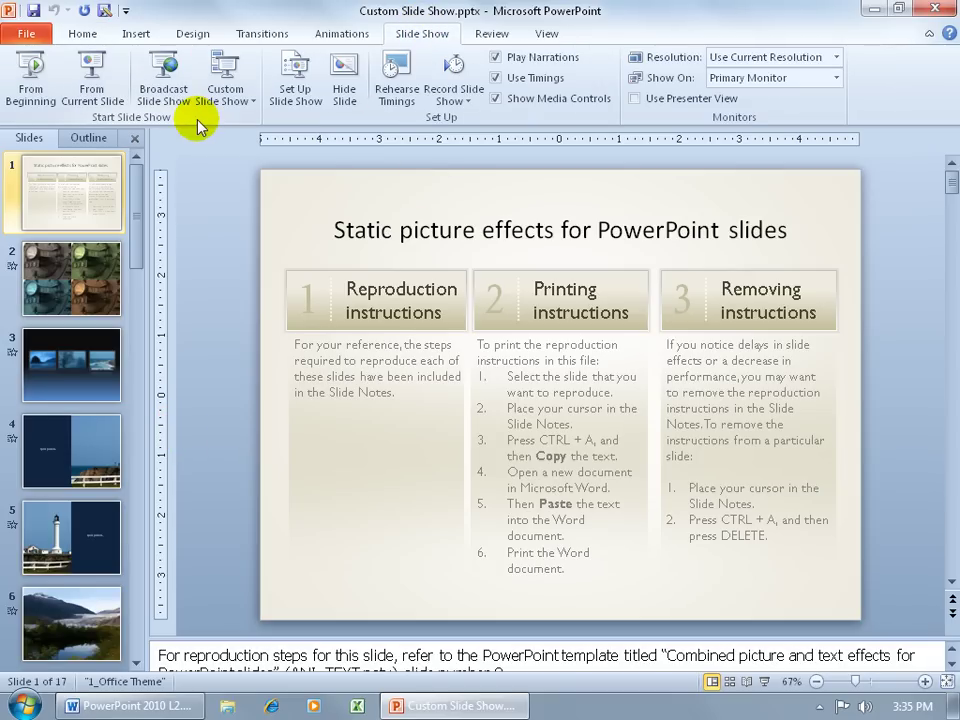
{"action": "left_click", "coordinate": [225, 97]}
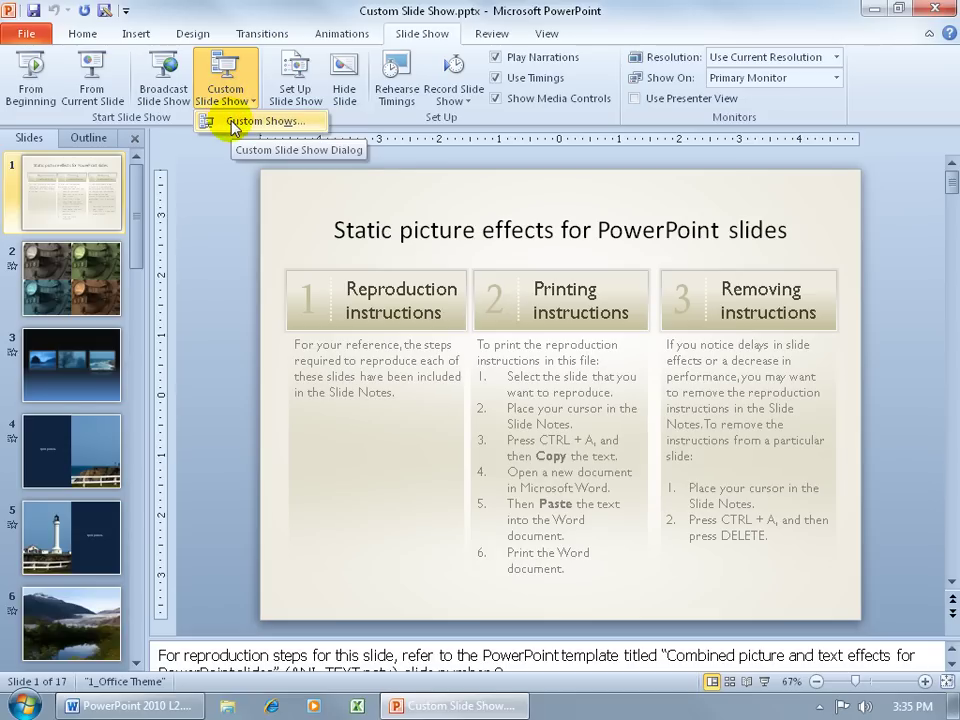
{"action": "left_click", "coordinate": [234, 124]}
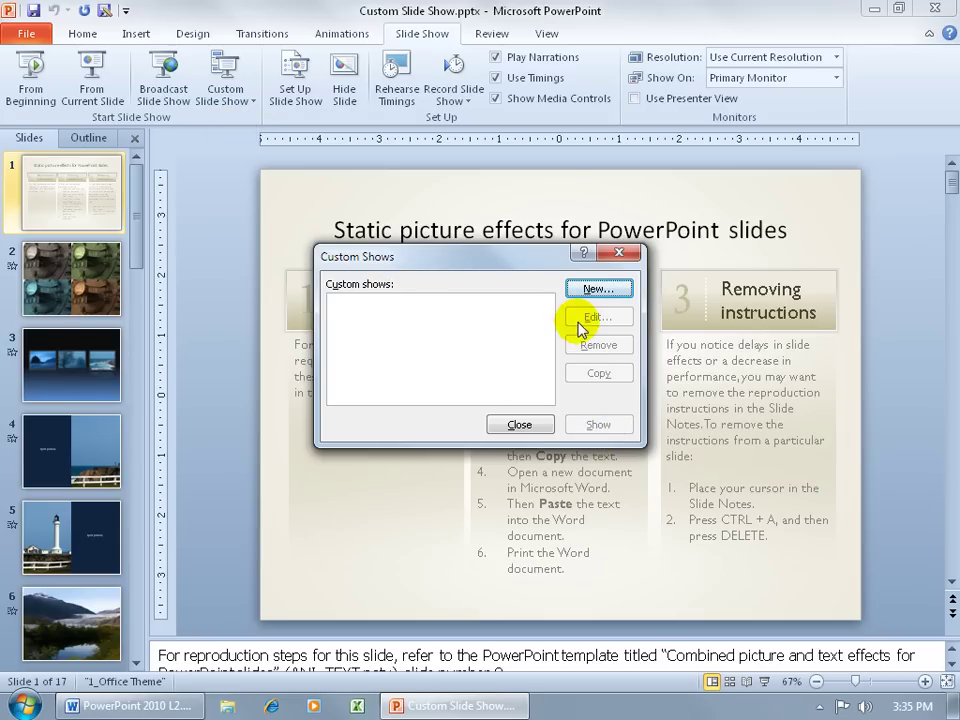
{"action": "left_click", "coordinate": [598, 289]}
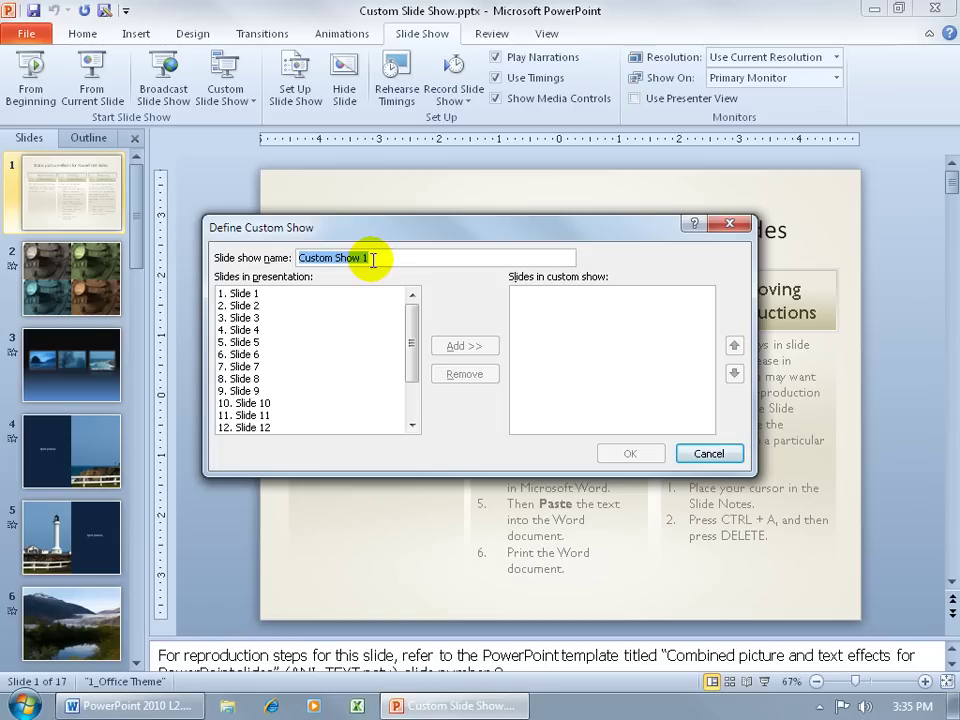
- Name the show Beginning and add Slides 1–8, 11 and 14 to it
{"action": "type", "text": "Beginning"}
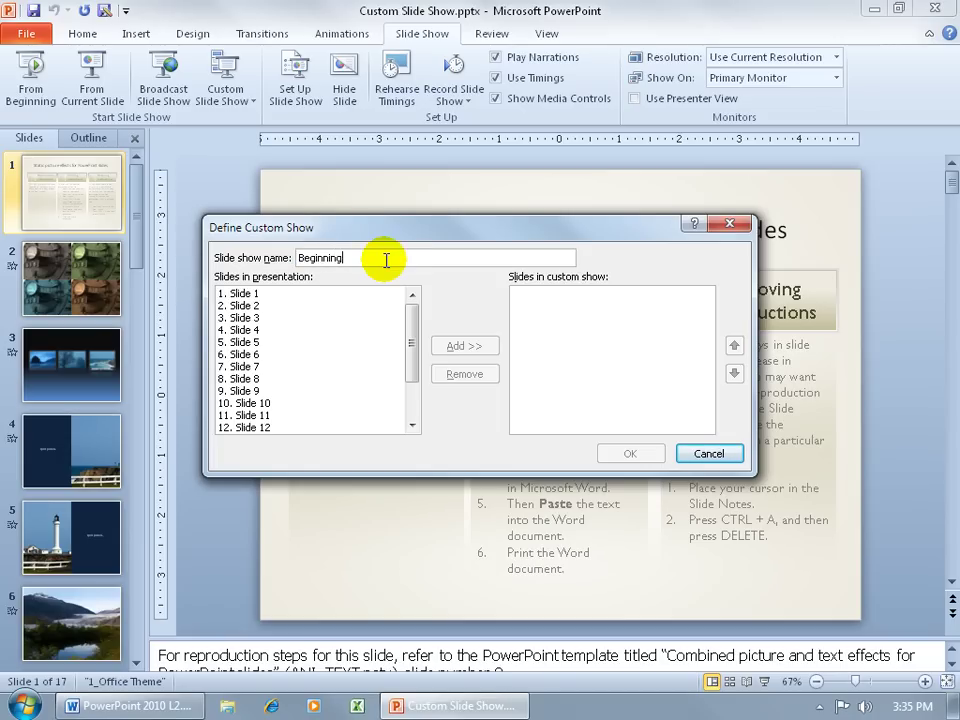
{"action": "left_click", "coordinate": [248, 293]}
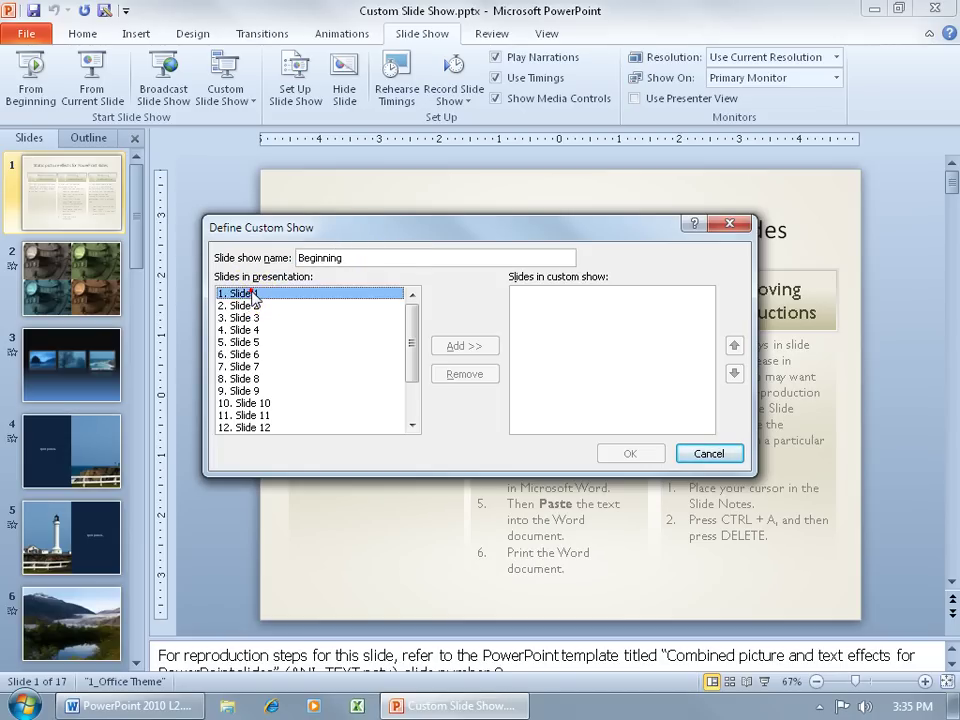
{"action": "left_click", "coordinate": [252, 380], "text": "shift"}
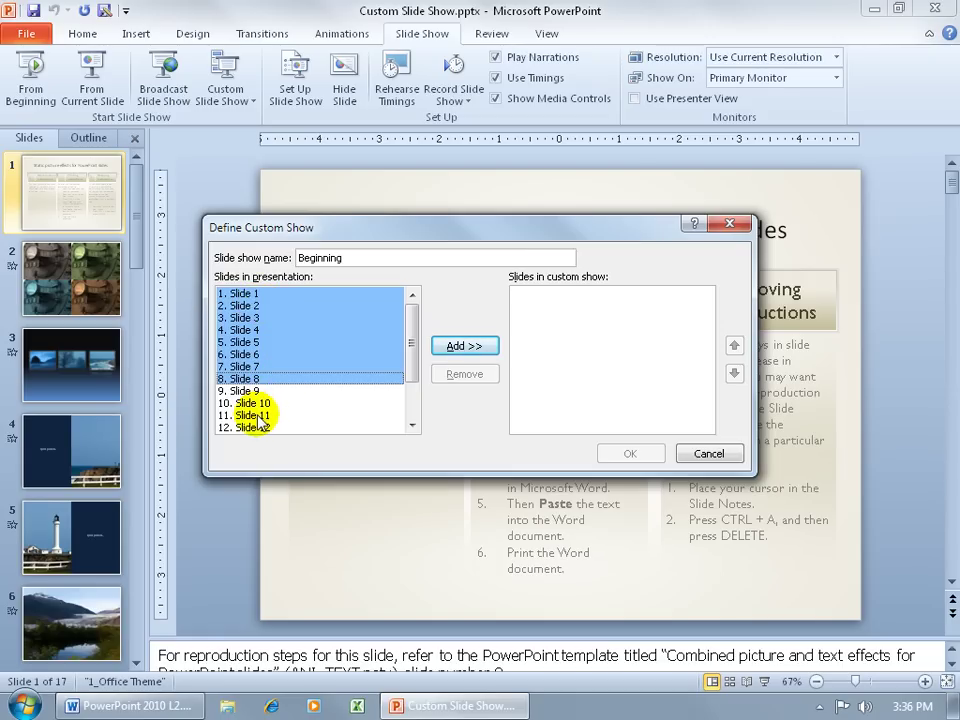
{"action": "left_click", "coordinate": [318, 412], "text": "ctrl"}
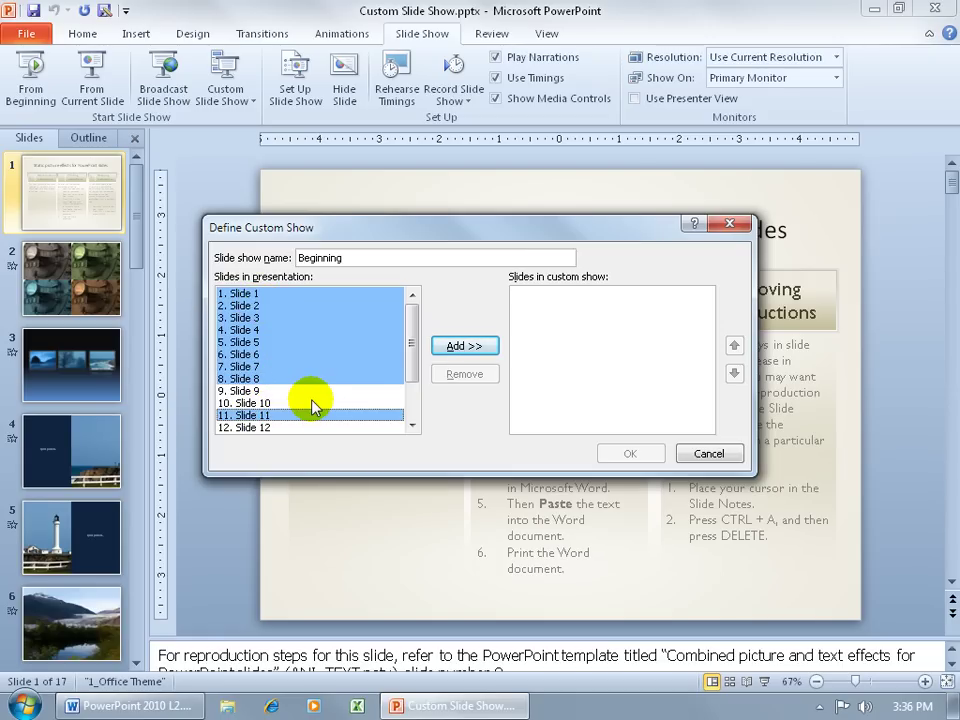
{"action": "left_click", "coordinate": [411, 426]}
{"action": "left_click", "coordinate": [411, 426]}
{"action": "left_click", "coordinate": [266, 428], "text": "ctrl"}
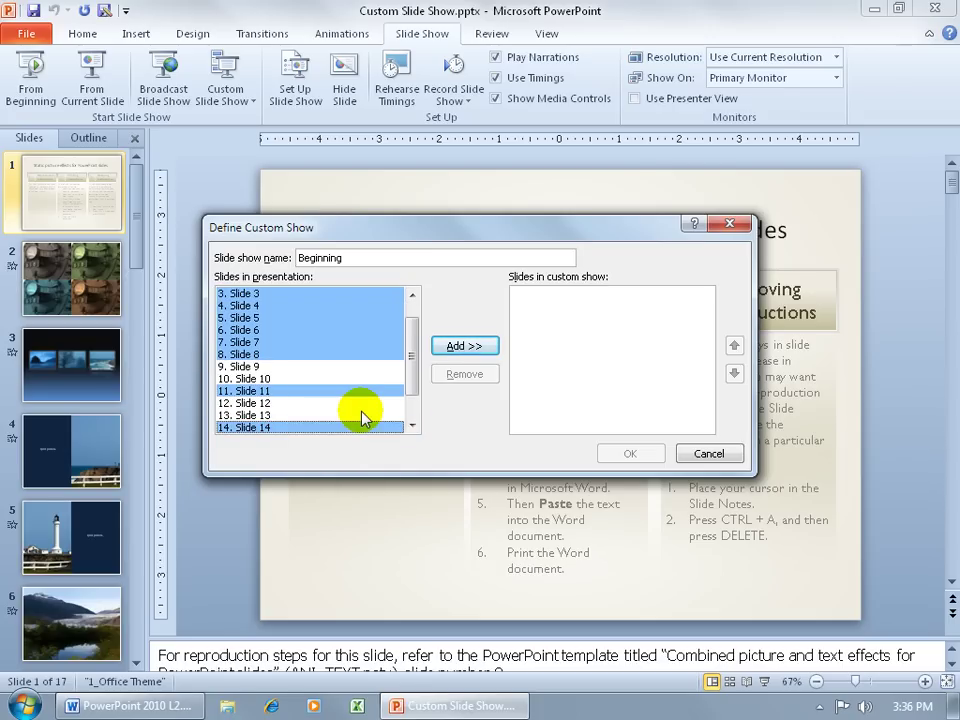
{"action": "left_click", "coordinate": [464, 346]}
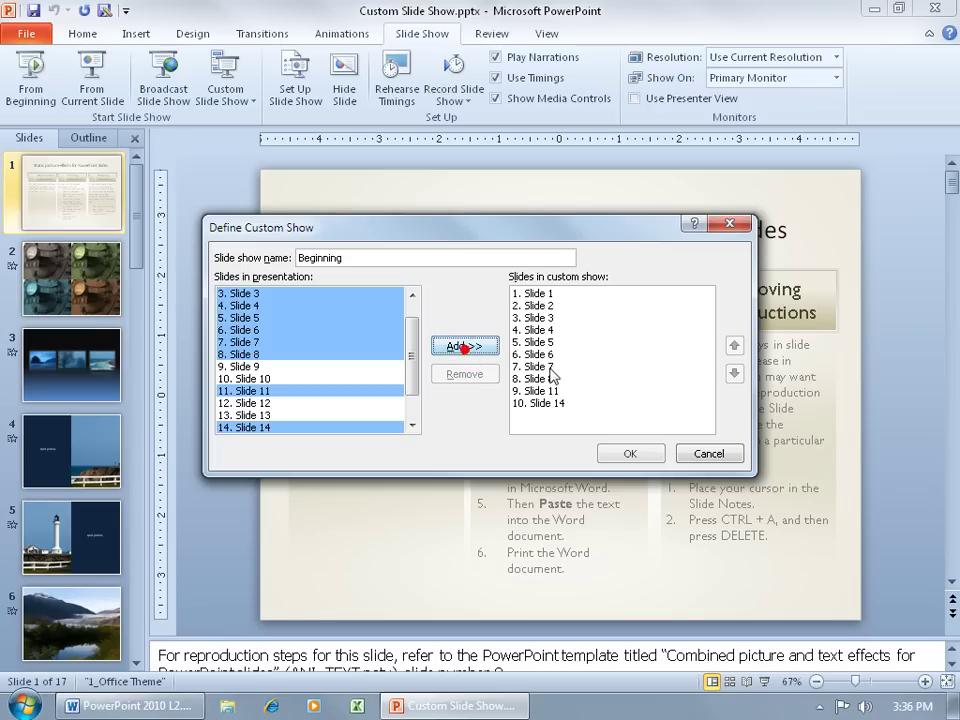
- Move Slide 6 up to the first position in the show
{"action": "left_click", "coordinate": [548, 355]}
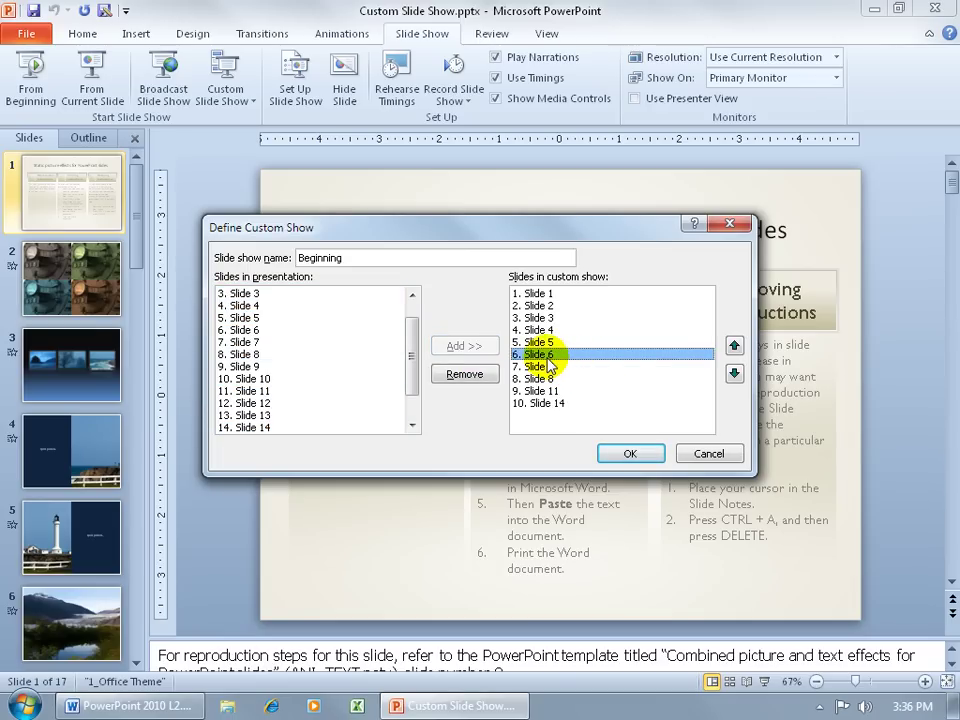
{"action": "left_click", "coordinate": [734, 345]}
{"action": "left_click", "coordinate": [734, 345]}
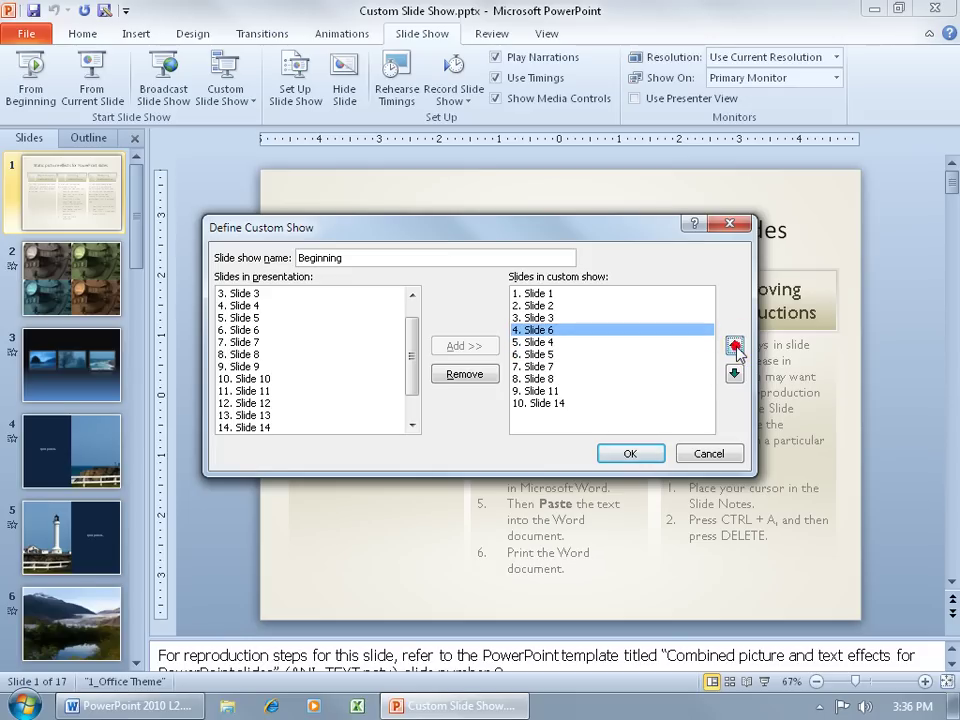
{"action": "left_click", "coordinate": [734, 345]}
{"action": "left_click", "coordinate": [734, 345]}
{"action": "left_click", "coordinate": [734, 345]}
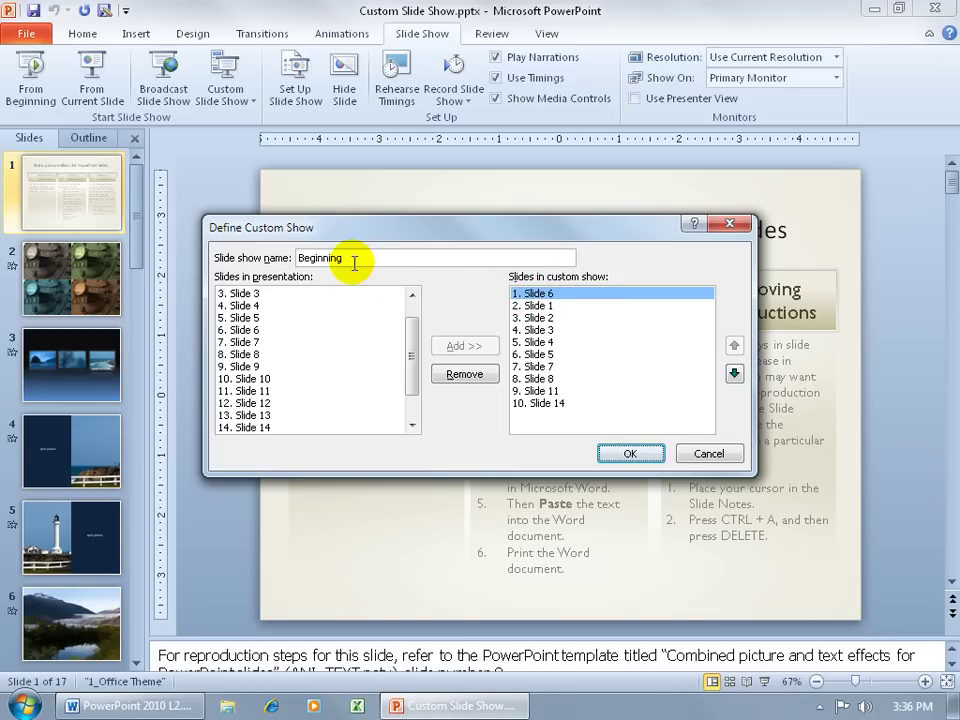
- Remove Slide 14 from the show and save Beginning
{"action": "left_click", "coordinate": [538, 403]}
{"action": "left_click", "coordinate": [465, 374]}
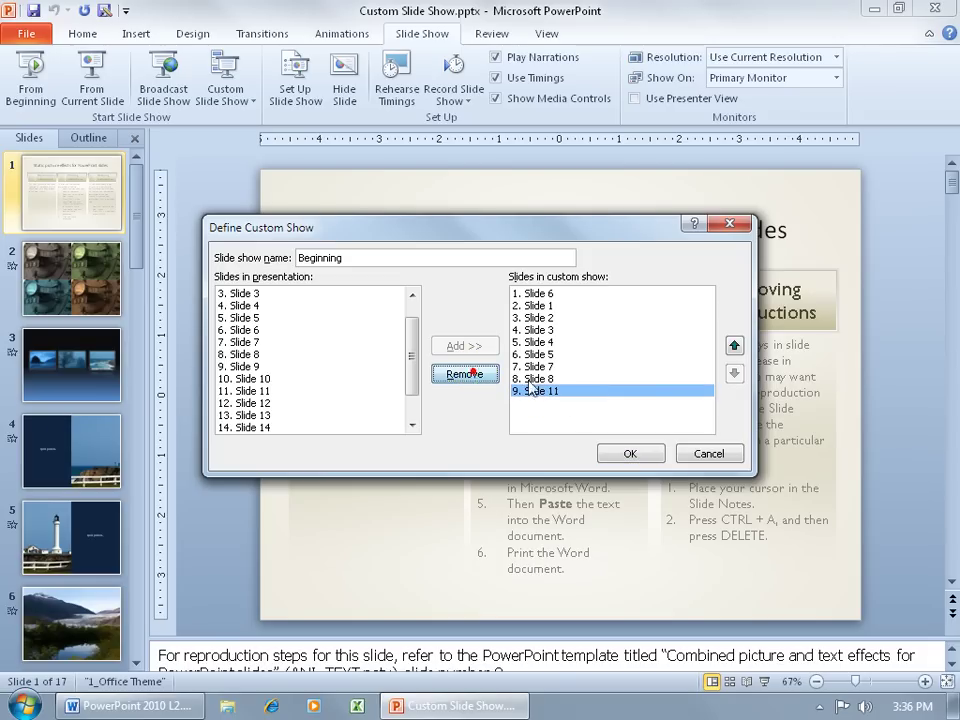
{"action": "left_click", "coordinate": [649, 456]}
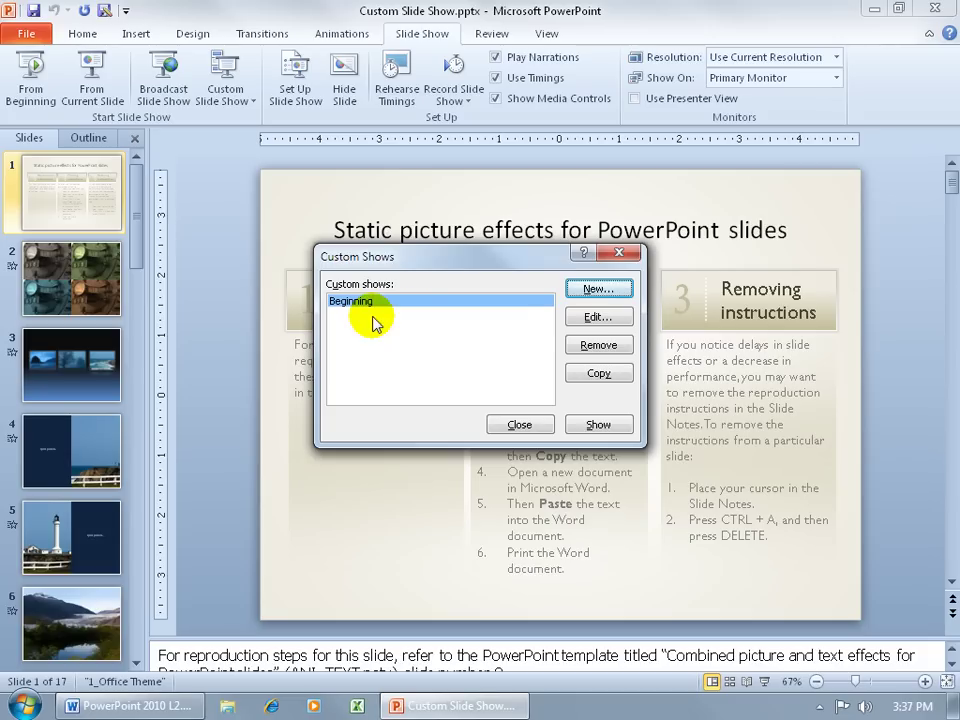
- Add a second custom show named Intermediate containing Slides 10 through 17
{"action": "left_click", "coordinate": [590, 288]}
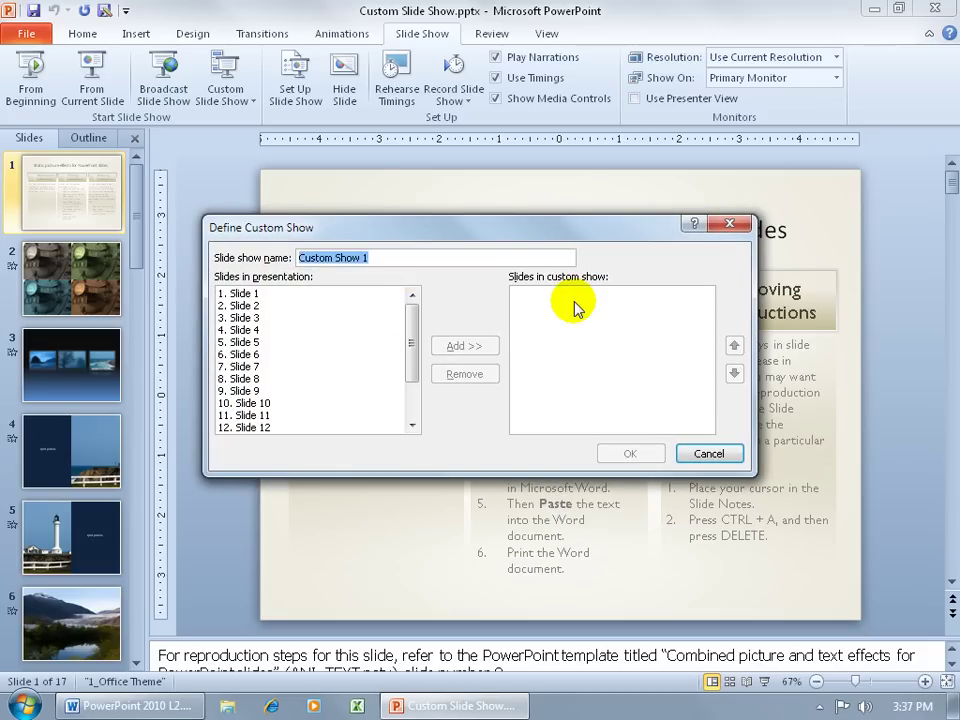
{"action": "type", "text": "Inter"}
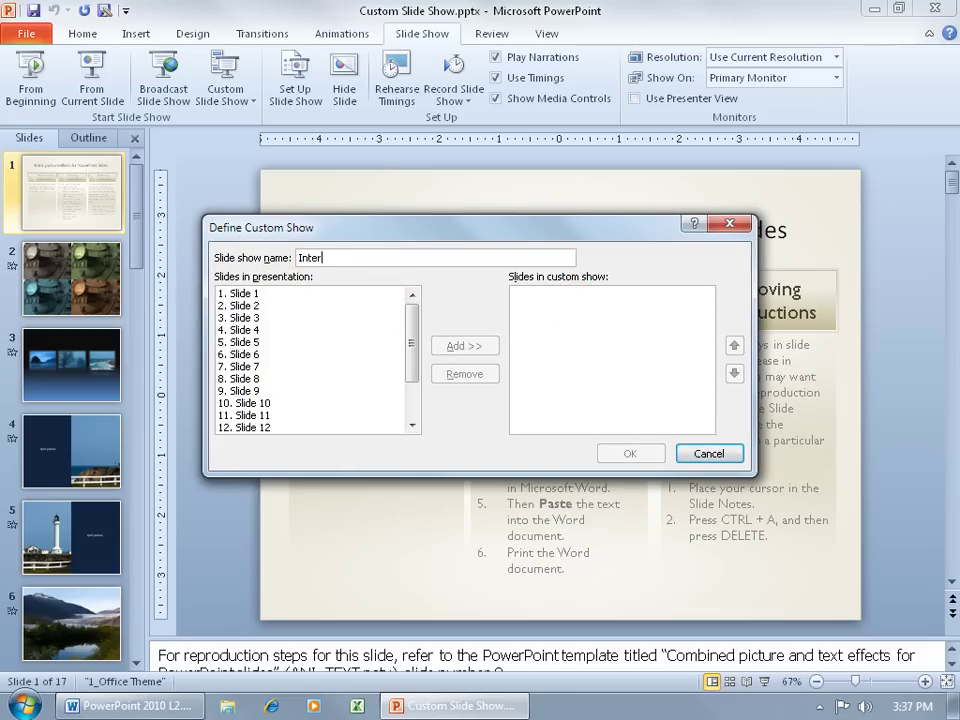
{"action": "type", "text": "mediate"}
{"action": "scroll", "coordinate": [410, 364], "scroll_direction": "down", "scroll_amount": 2}
{"action": "left_click", "coordinate": [250, 342]}
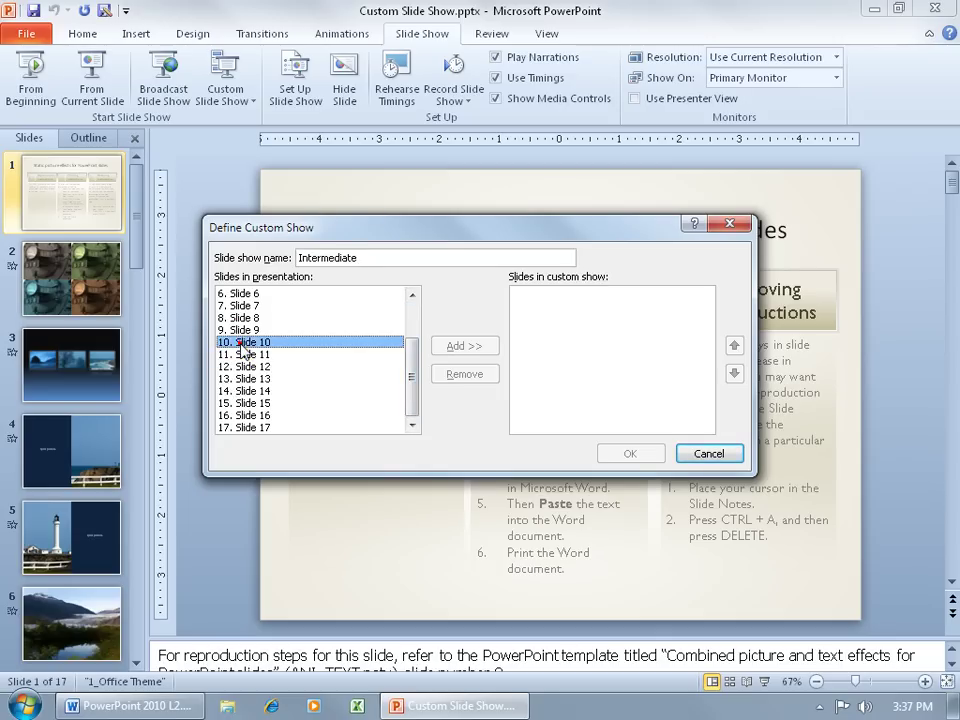
{"action": "left_click", "coordinate": [258, 427], "text": "shift"}
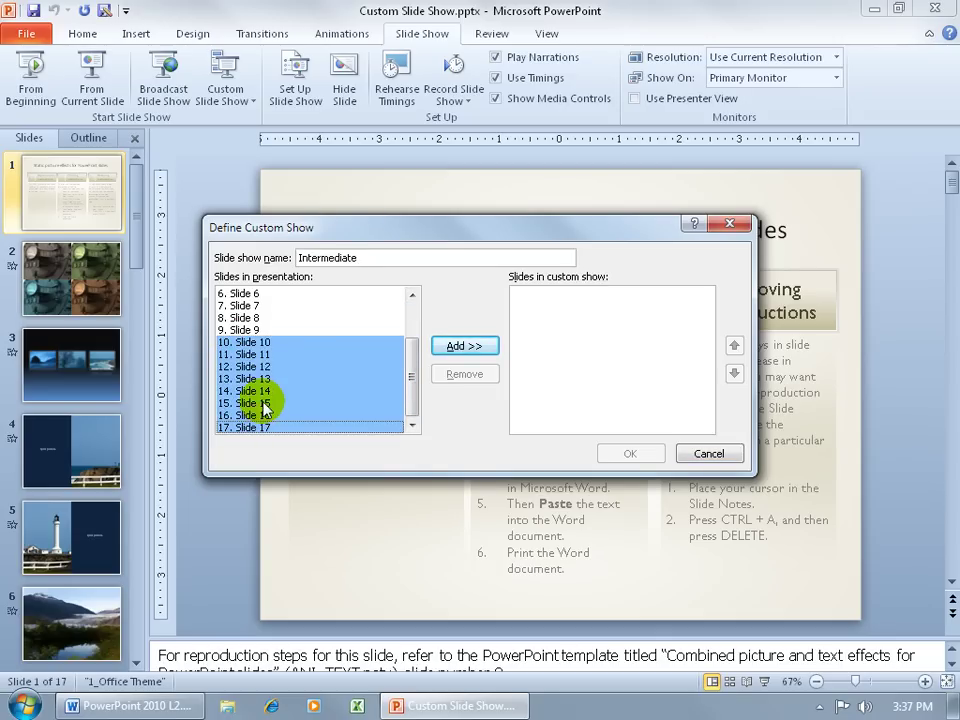
{"action": "left_click", "coordinate": [456, 350]}
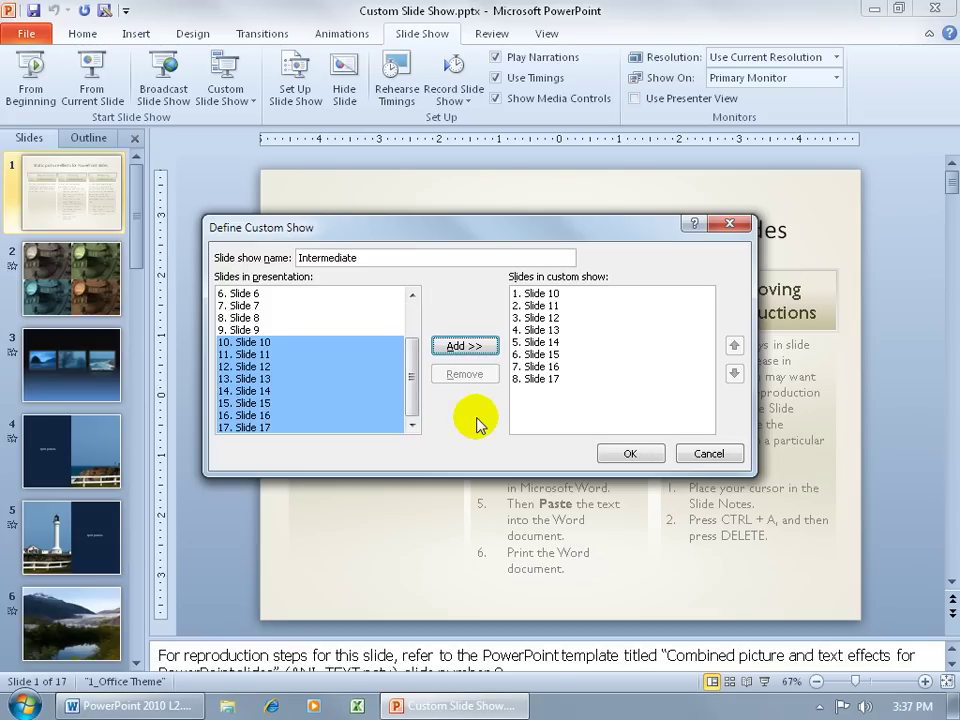
{"action": "left_click", "coordinate": [626, 452]}
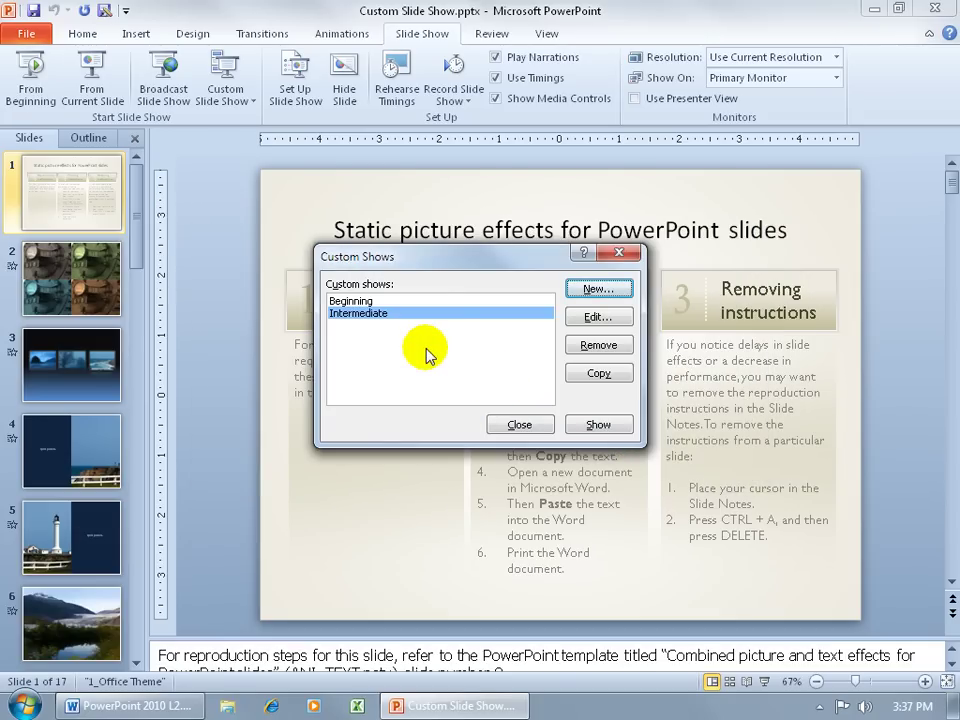
- Close the Custom Shows list and start playing the Beginning custom show
{"action": "left_click", "coordinate": [527, 424]}
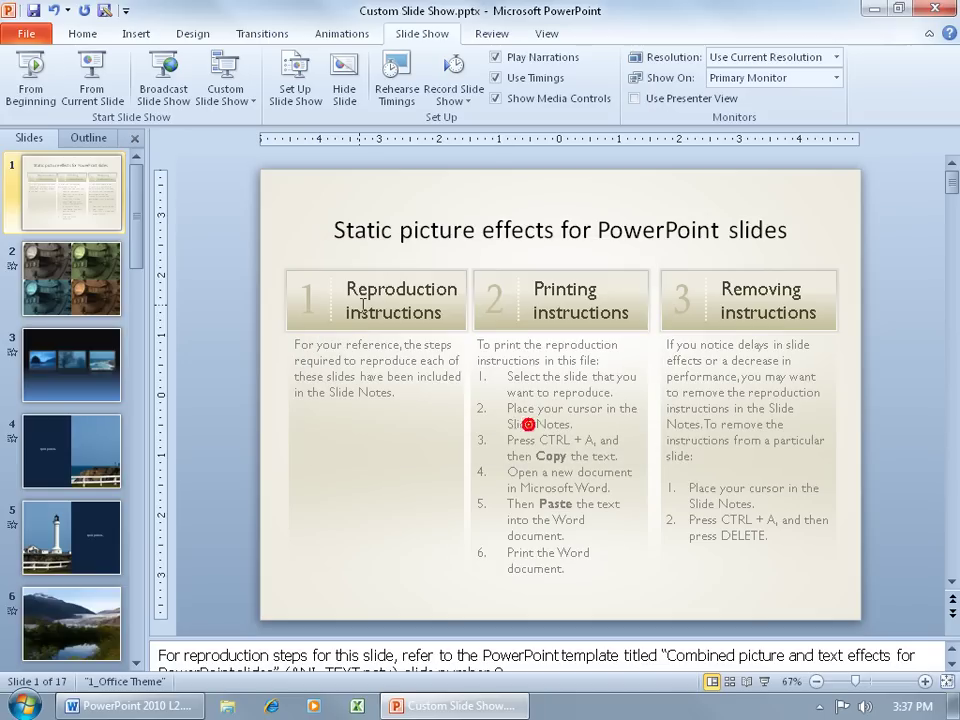
{"action": "left_click", "coordinate": [226, 96]}
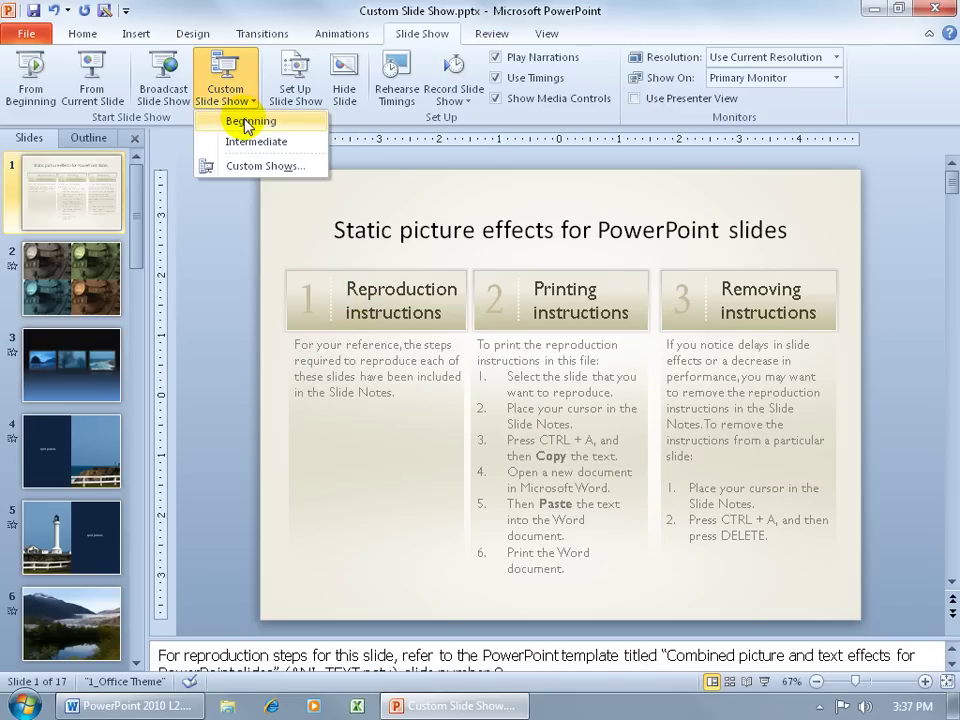
{"action": "left_click", "coordinate": [247, 124]}
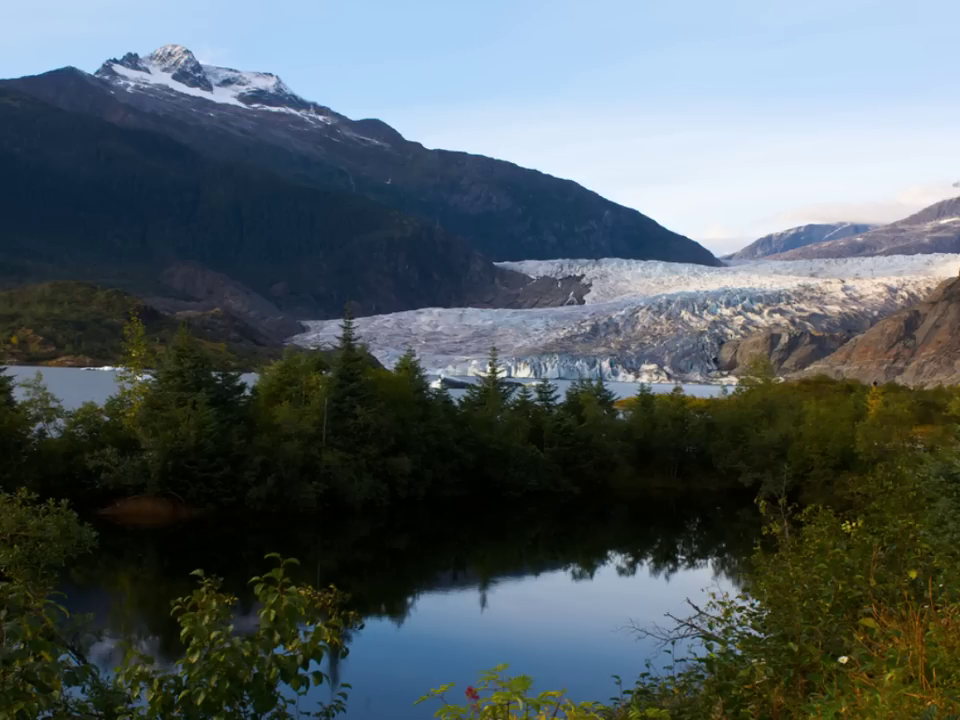
- Advance through all nine slides of Beginning and exit at the end of the show
{"action": "left_click", "coordinate": [244, 118]}
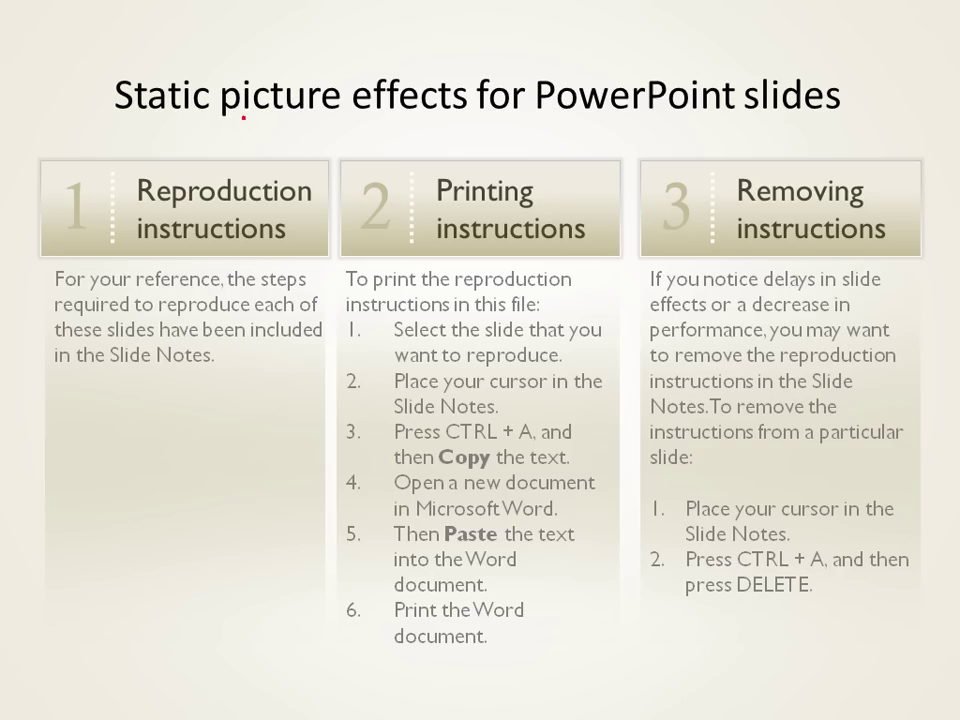
{"action": "left_click", "coordinate": [244, 118]}
{"action": "left_click", "coordinate": [244, 118]}
{"action": "left_click", "coordinate": [243, 117]}
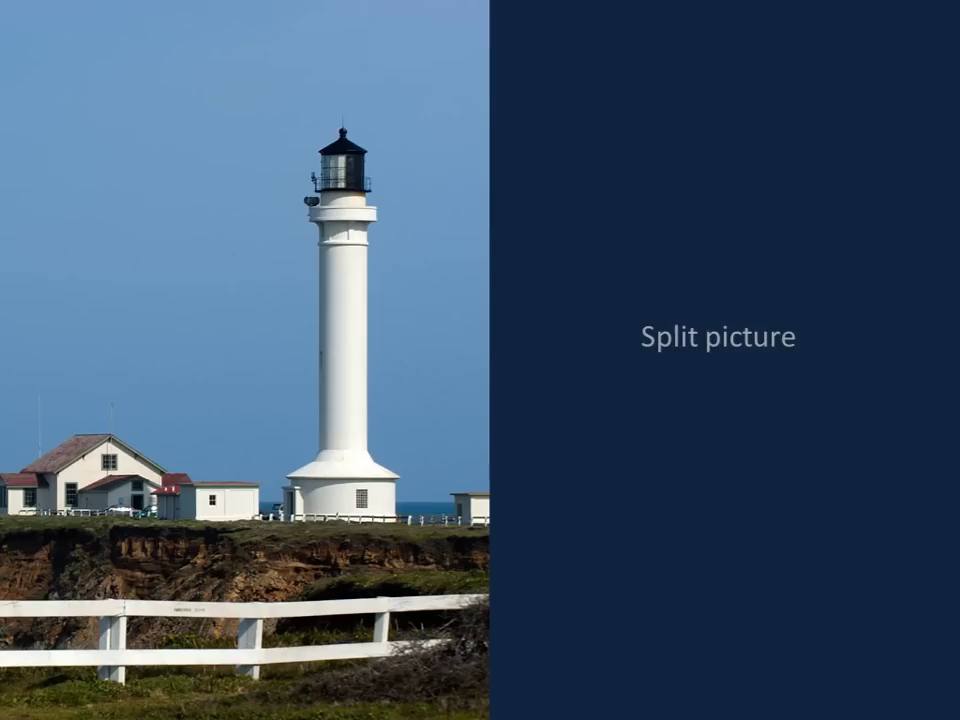
{"action": "left_click", "coordinate": [244, 118]}
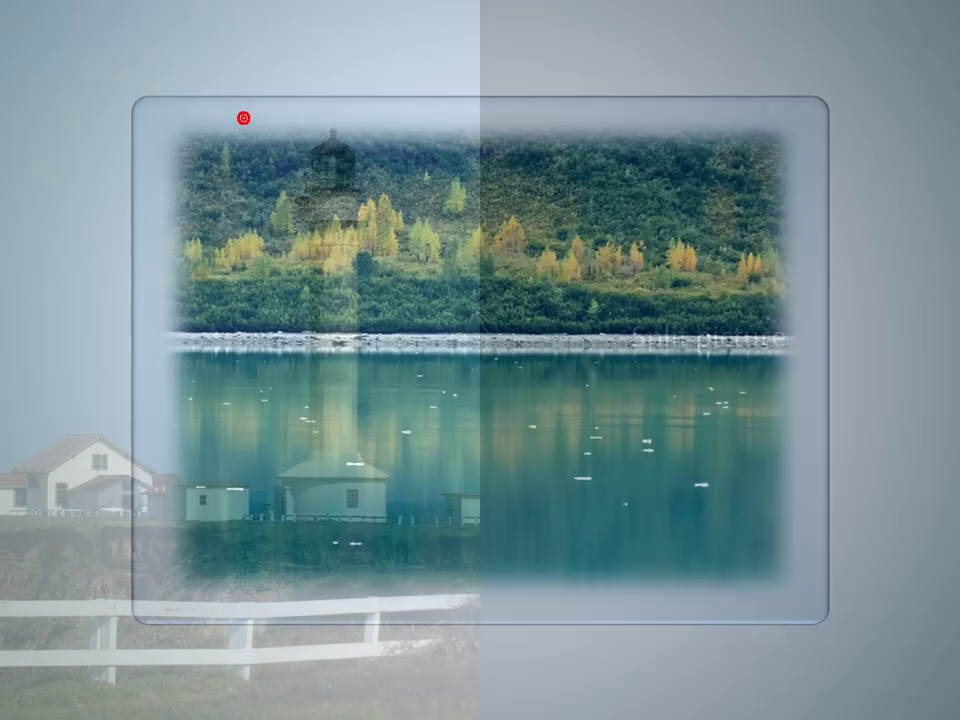
{"action": "left_click", "coordinate": [244, 118]}
{"action": "left_click", "coordinate": [244, 118]}
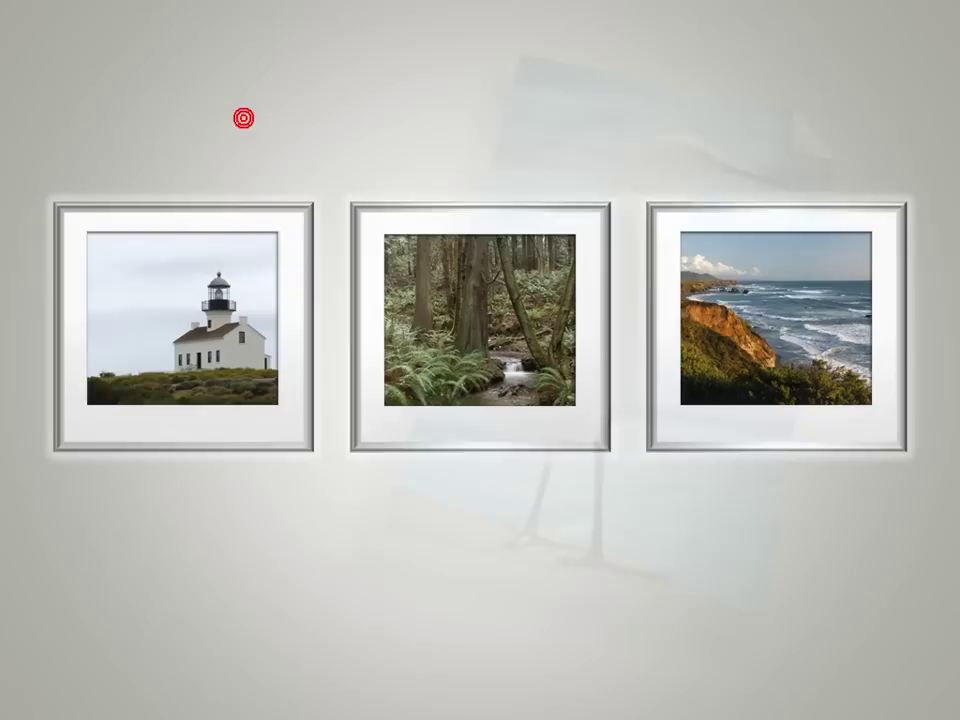
{"action": "left_click", "coordinate": [243, 118]}
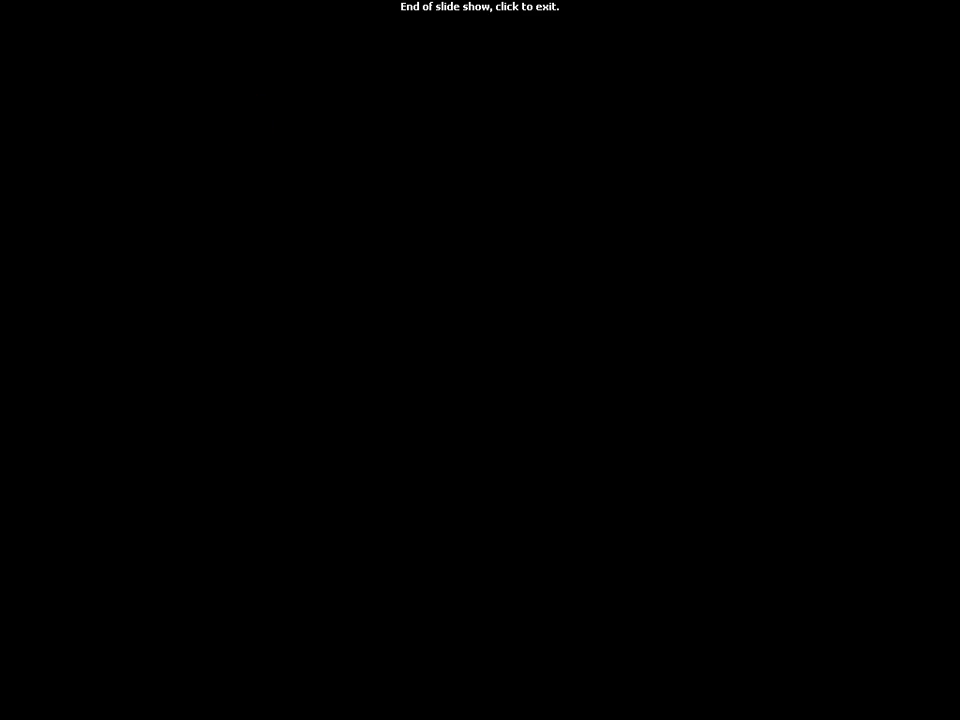
{"action": "left_click", "coordinate": [243, 118]}
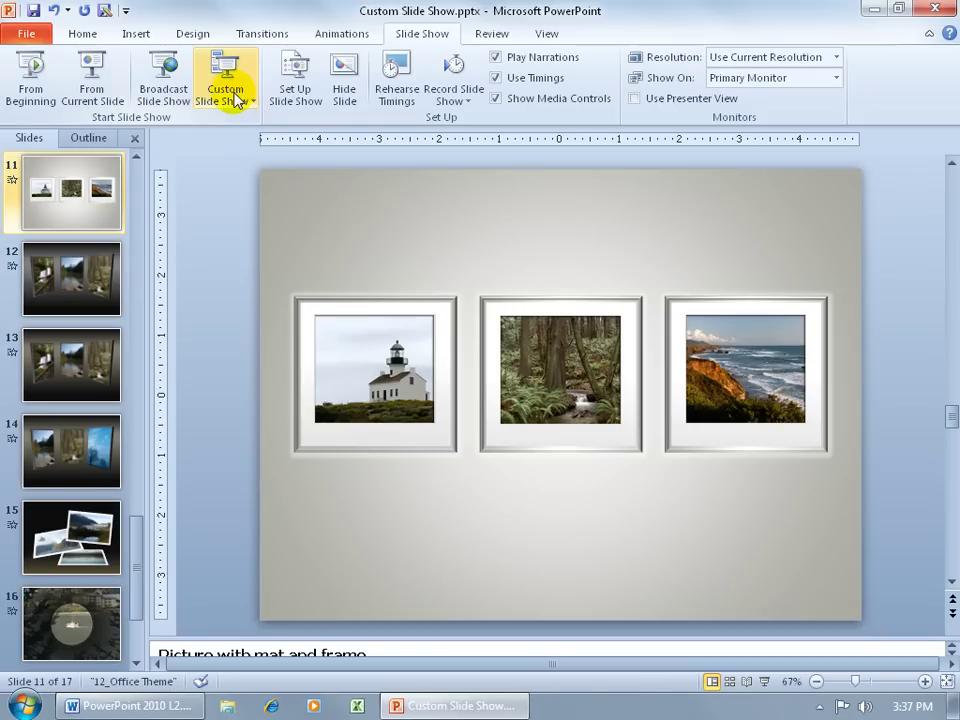
- Reopen Custom Shows and review Beginning's slide order, closing without changes
{"action": "left_click", "coordinate": [236, 99]}
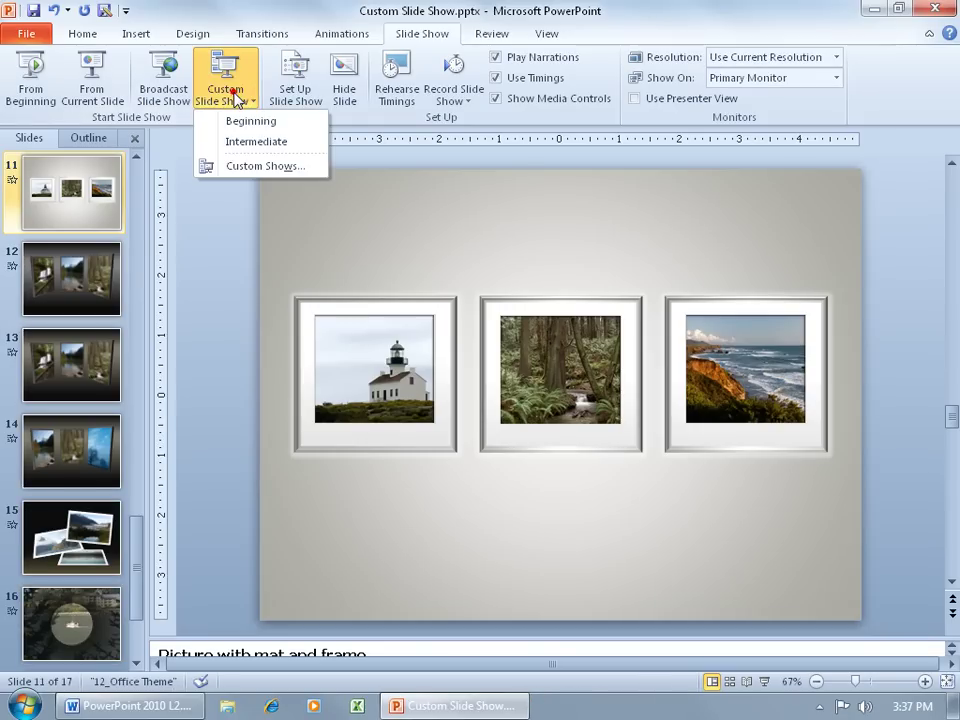
{"action": "left_click", "coordinate": [266, 166]}
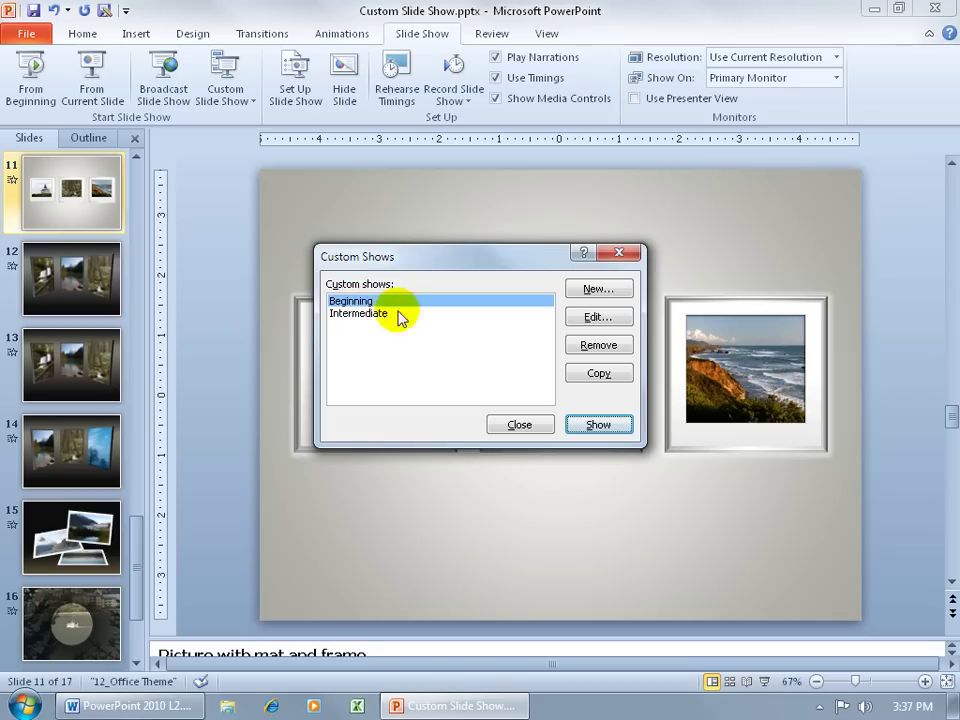
{"action": "left_click", "coordinate": [597, 317]}
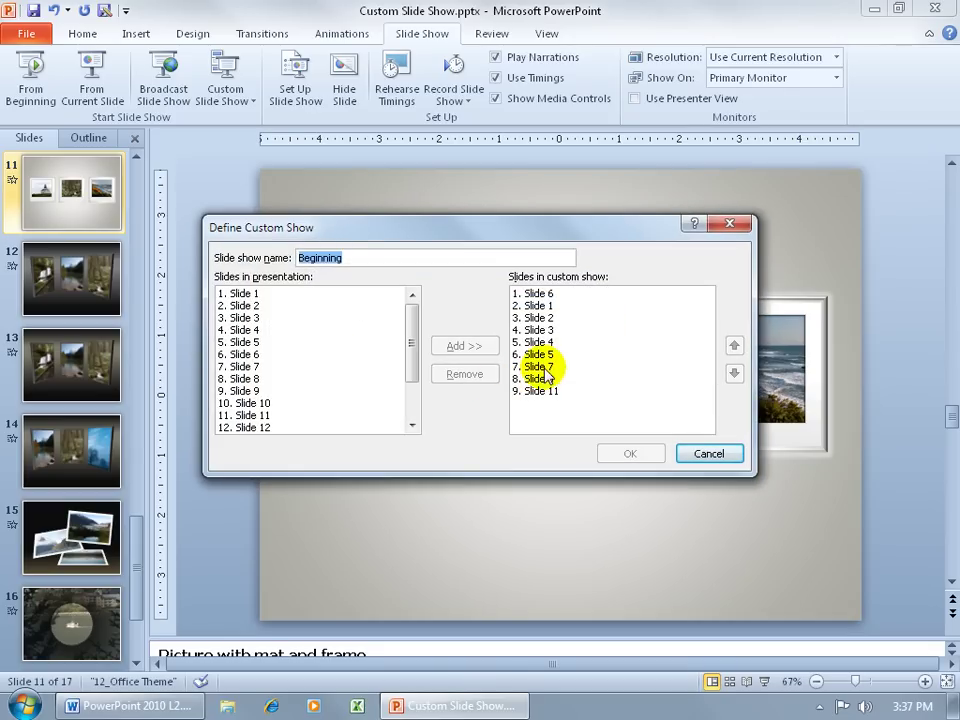
{"action": "left_click", "coordinate": [545, 367]}
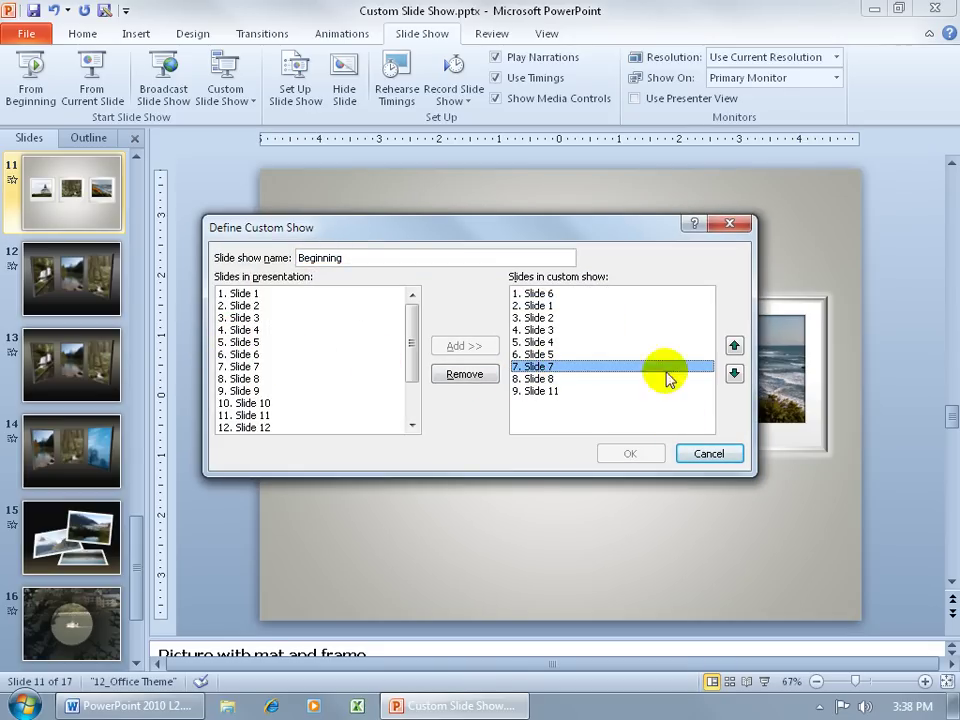
{"action": "left_click", "coordinate": [706, 453]}
- Delete the Intermediate show, duplicate Beginning, and open Copy of Beginning for editing
{"action": "left_click", "coordinate": [392, 313]}
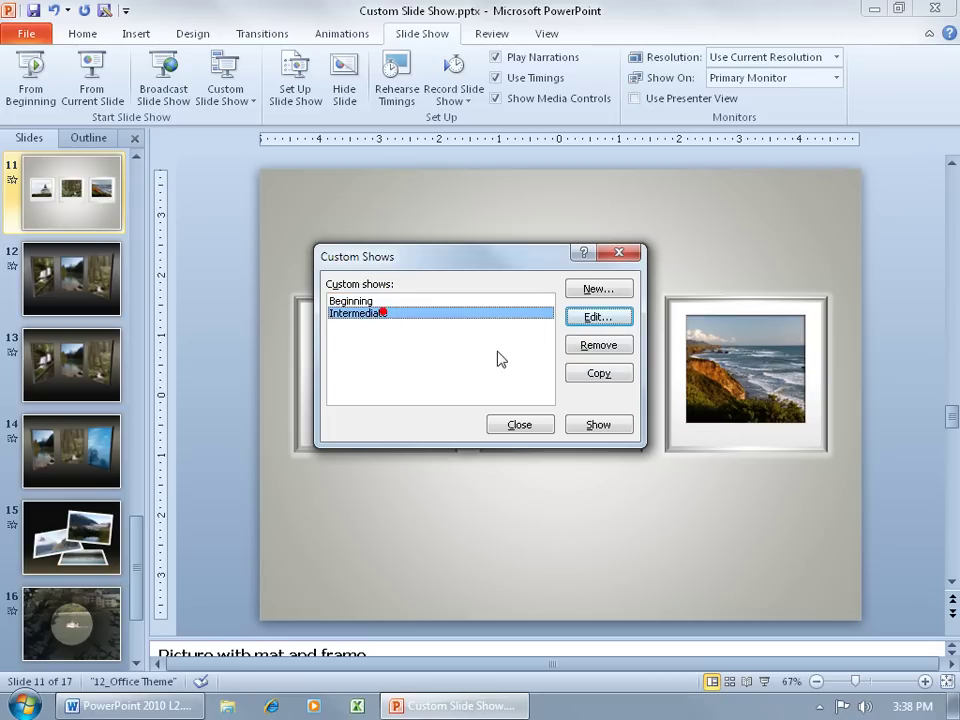
{"action": "left_click", "coordinate": [598, 345]}
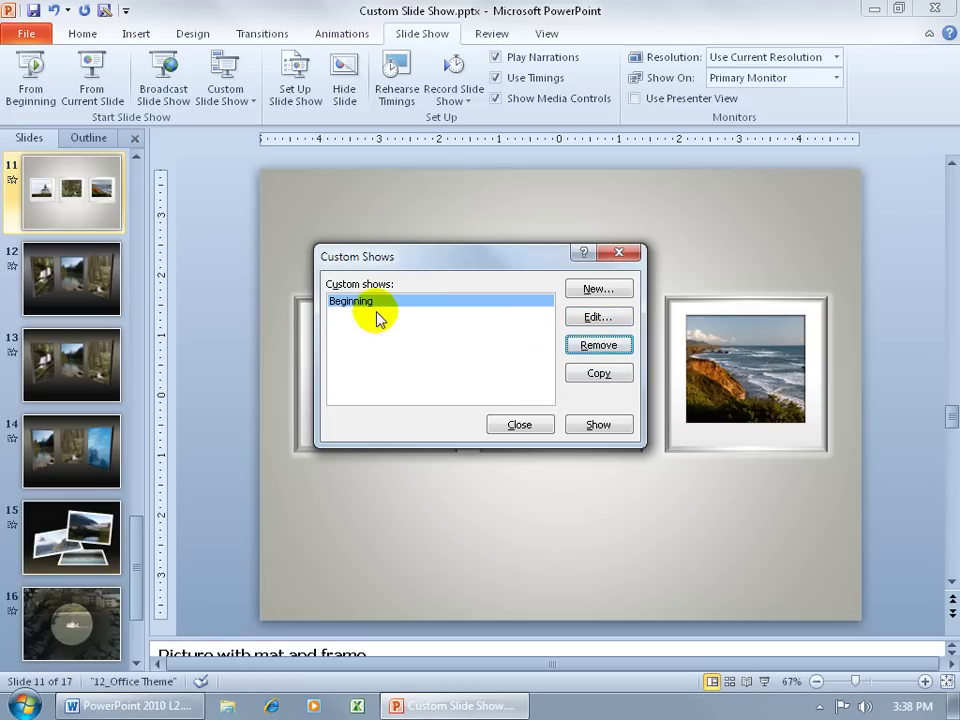
{"action": "left_click", "coordinate": [596, 372]}
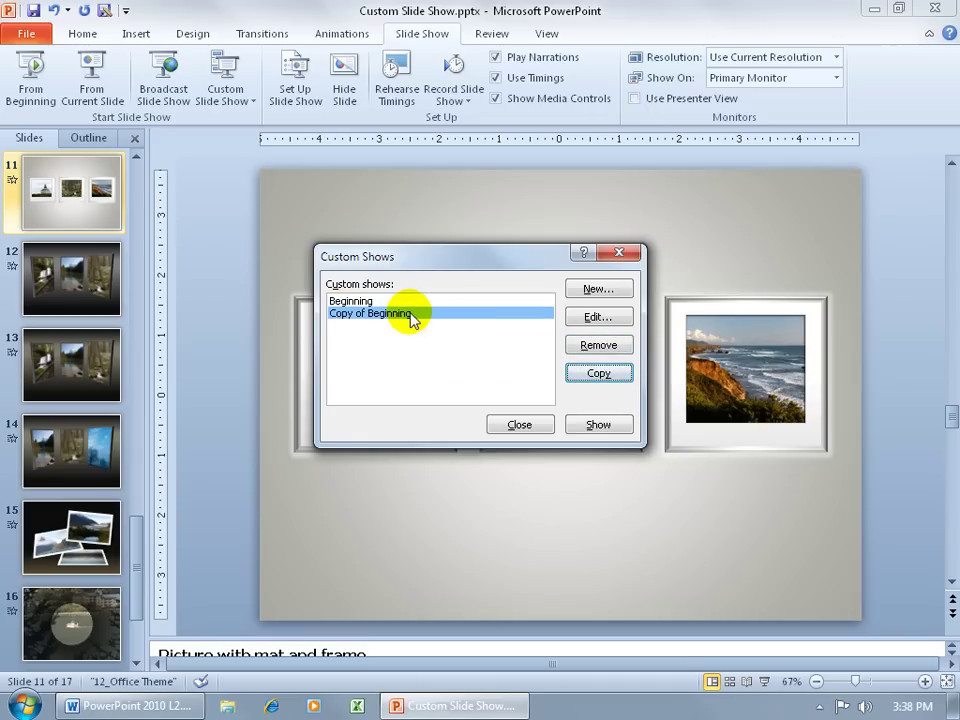
{"action": "left_click", "coordinate": [590, 317]}
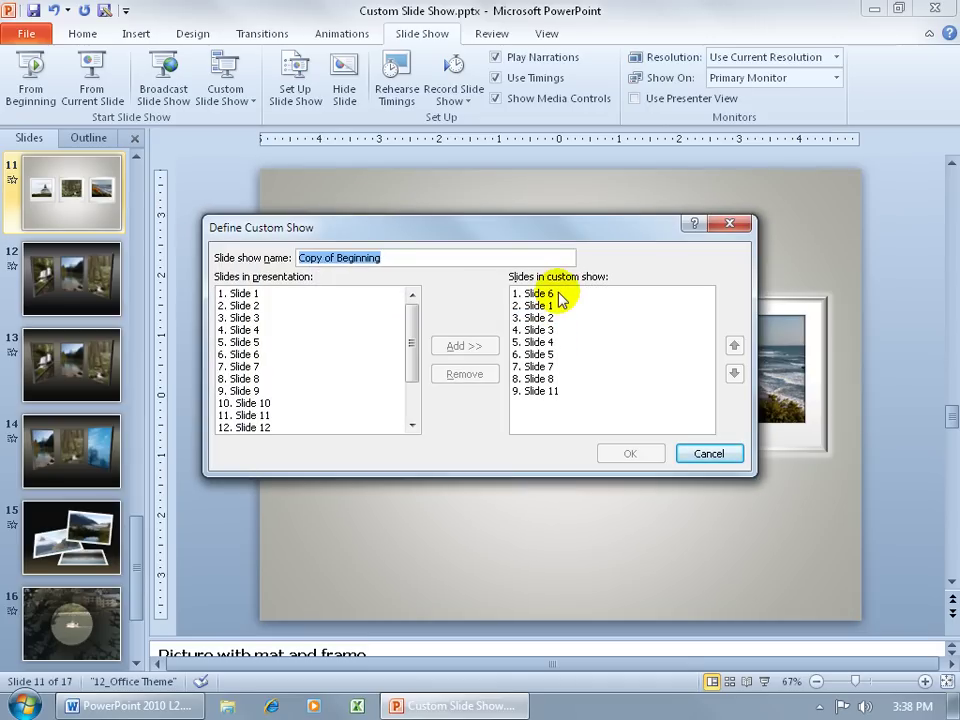
{"action": "left_click", "coordinate": [560, 305]}
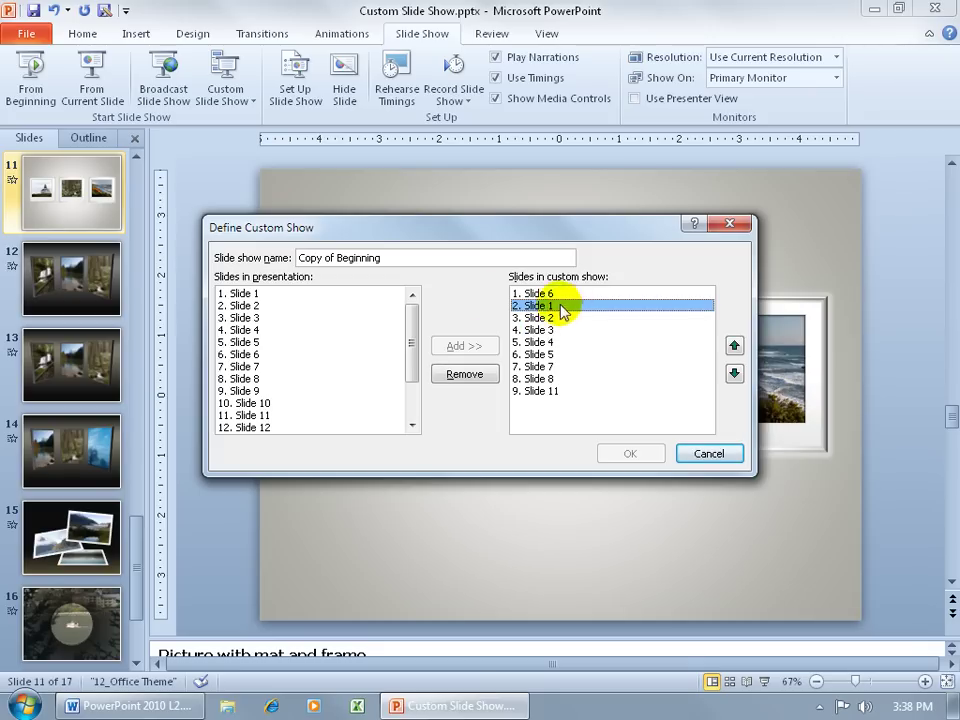